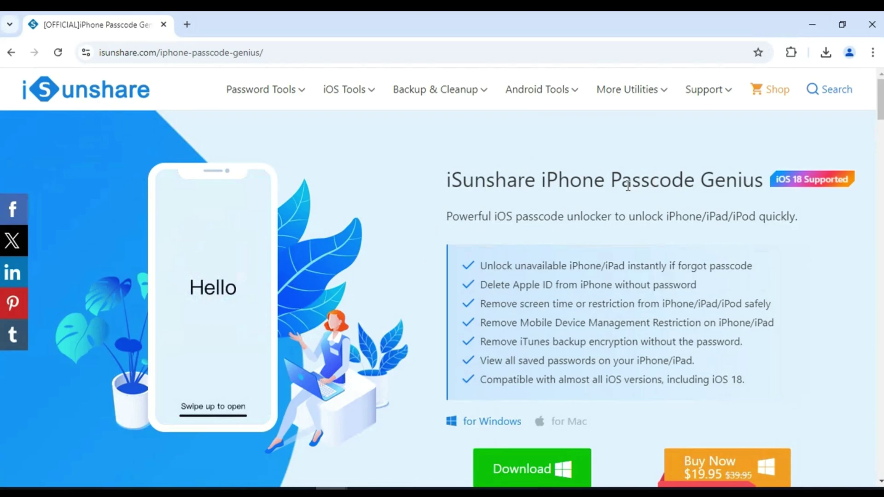
Scroll the iPhone Passcode Genius product page past Download and Buy Now to Key Features.
scroll(689, 191, down, 2)
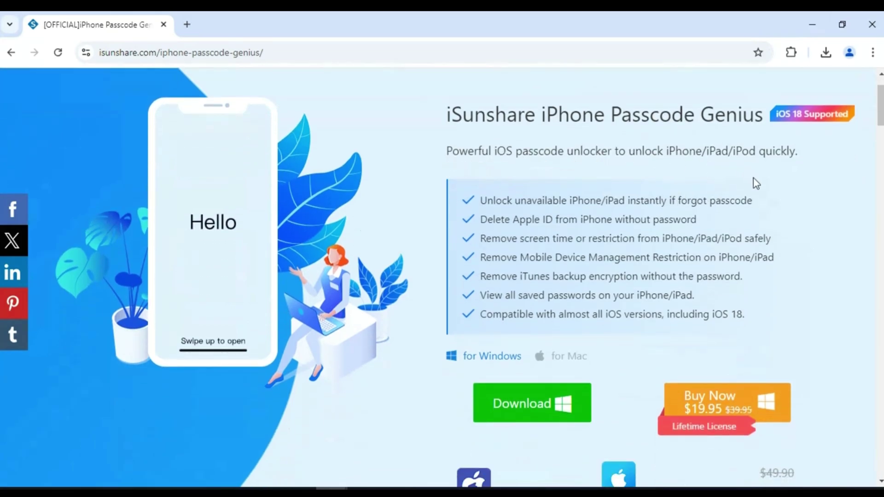
scroll(754, 182, down, 2)
scroll(758, 179, up, 2)
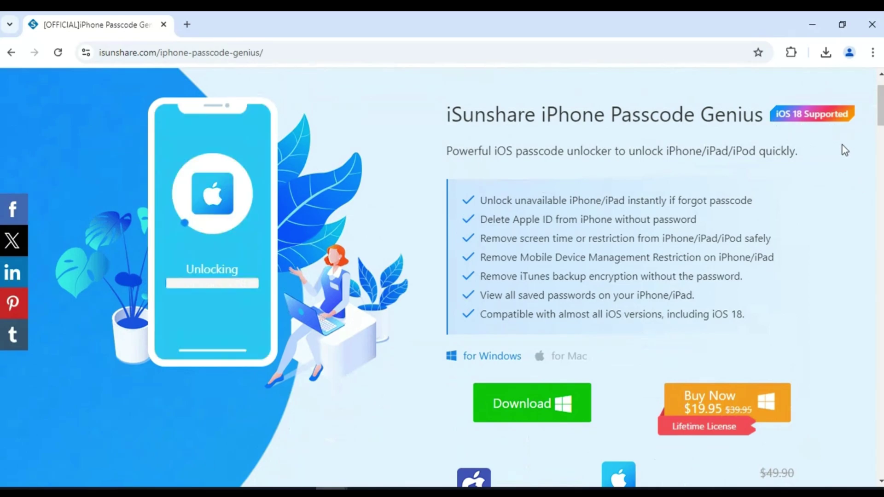
scroll(785, 203, down, 2)
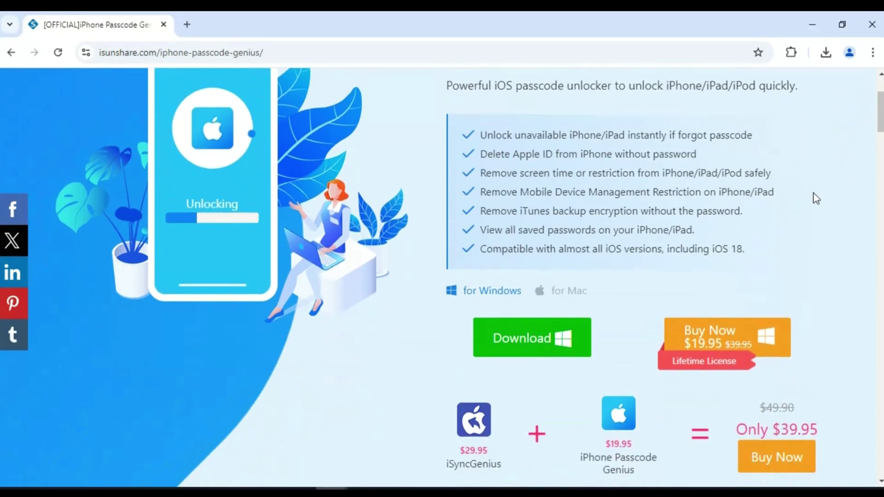
scroll(801, 202, down, 10)
scroll(815, 199, down, 3)
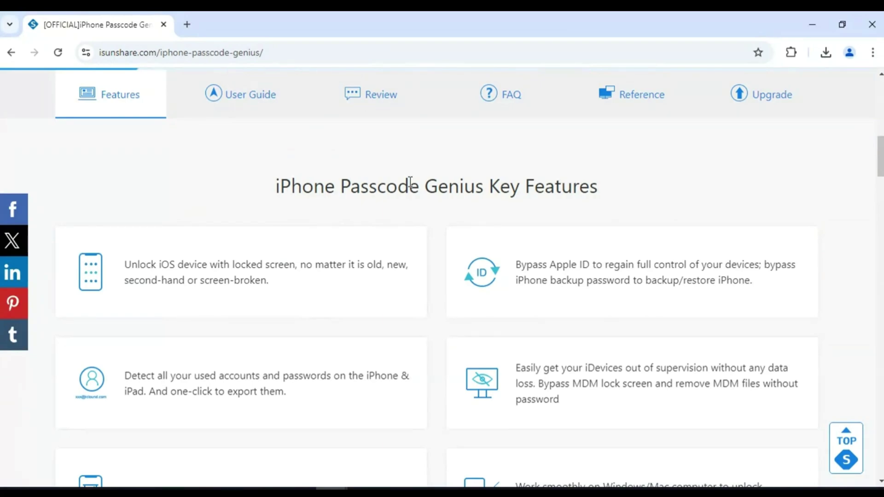
Scroll down through the product page's feature sections.
scroll(411, 184, down, 2)
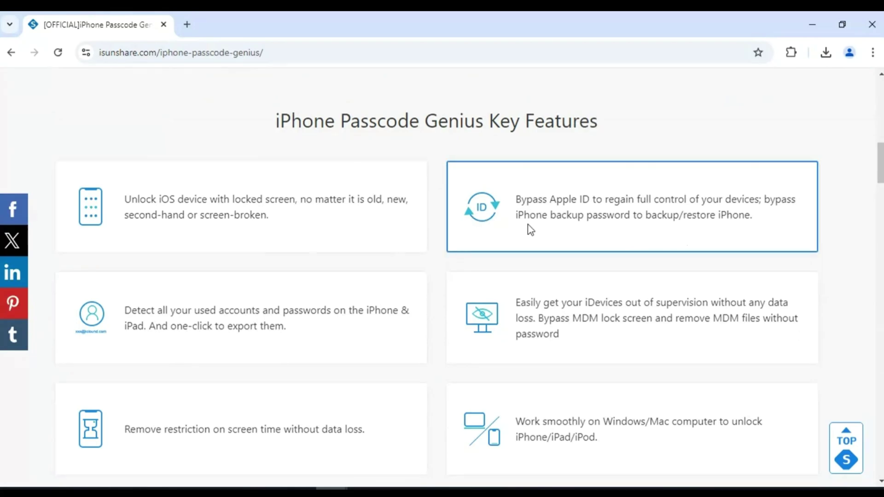
scroll(300, 286, down, 3)
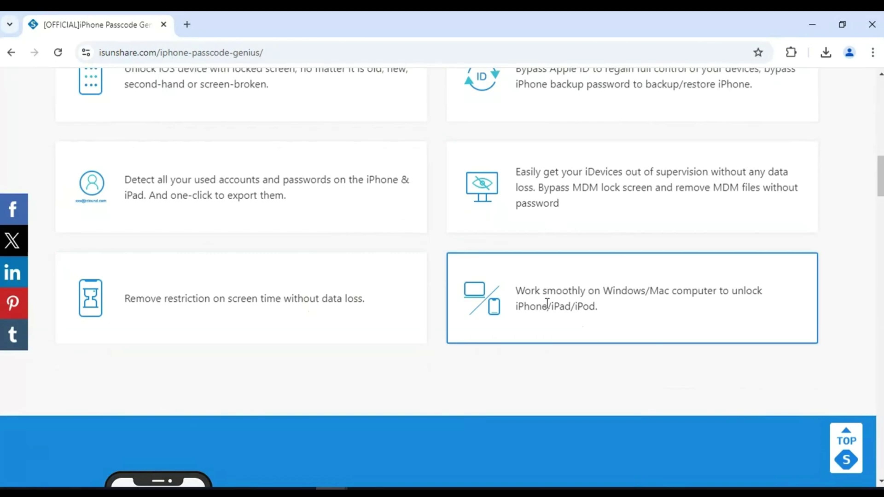
scroll(502, 294, down, 5)
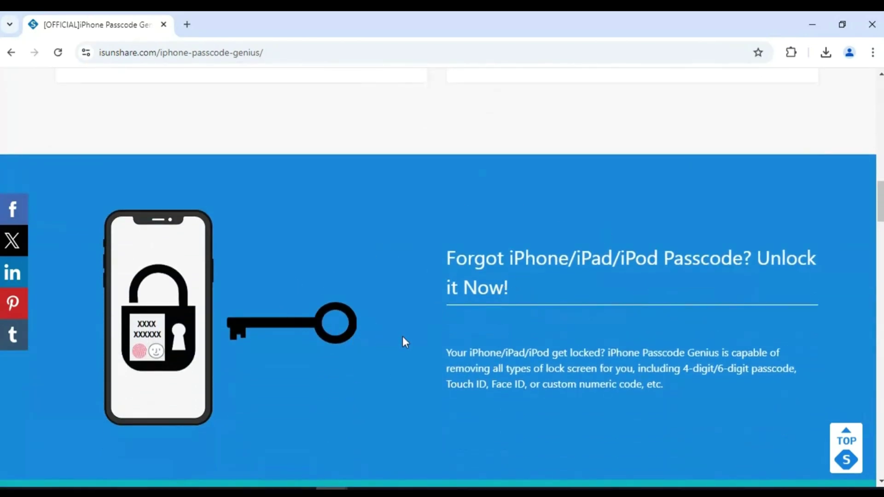
scroll(403, 338, down, 5)
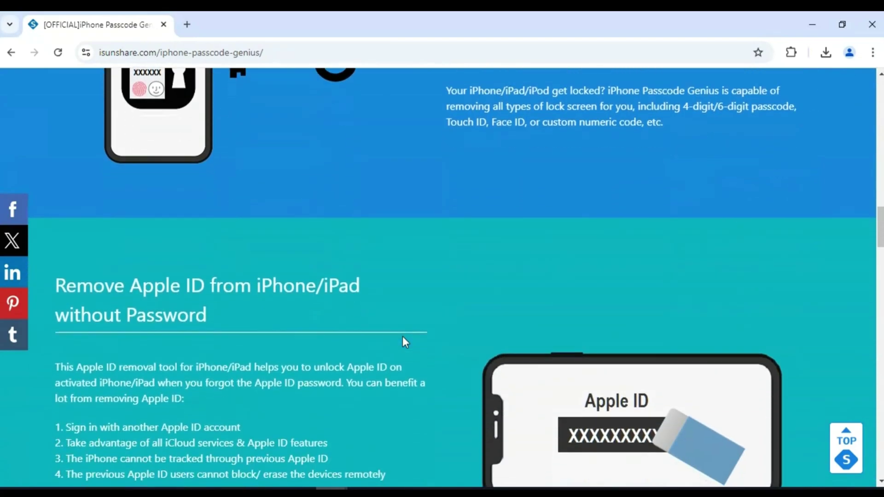
scroll(403, 339, down, 3)
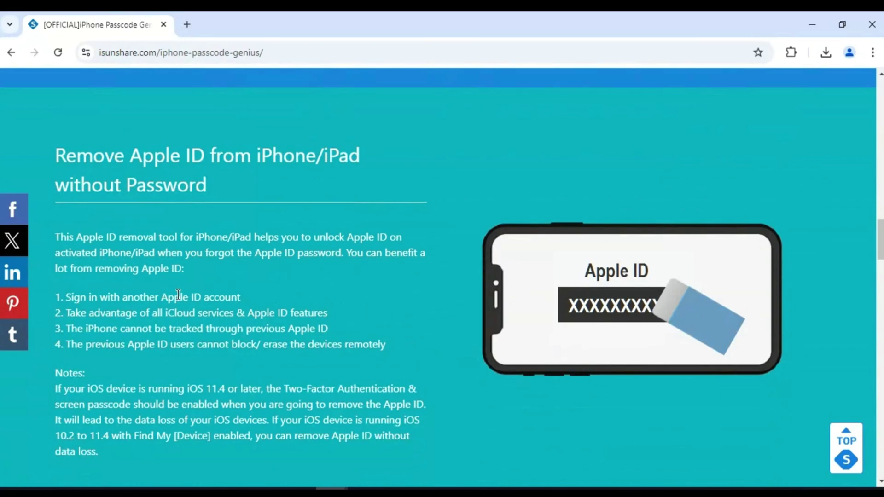
scroll(297, 333, down, 3)
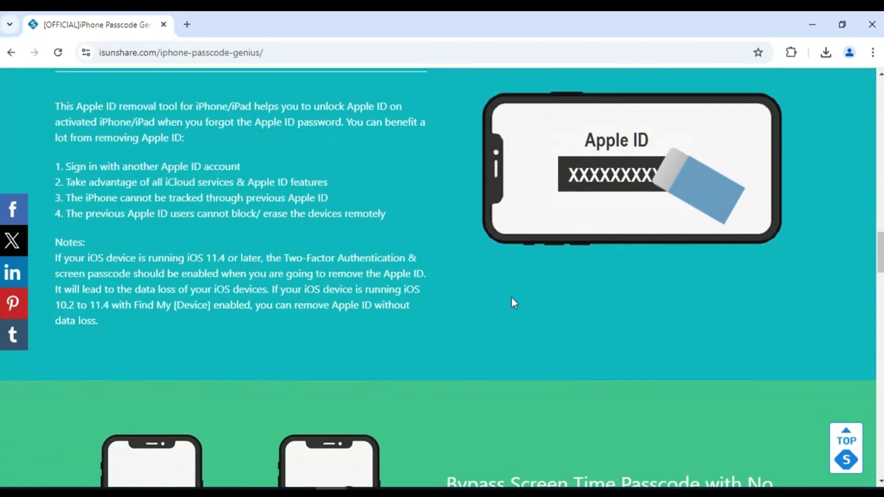
scroll(569, 298, down, 6)
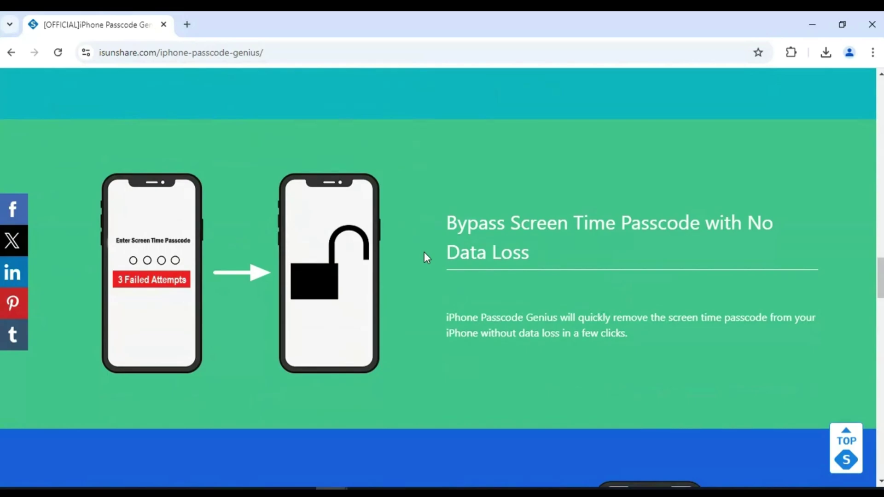
Read the system requirements and FAQ, then scroll back up toward the page header.
scroll(424, 256, down, 7)
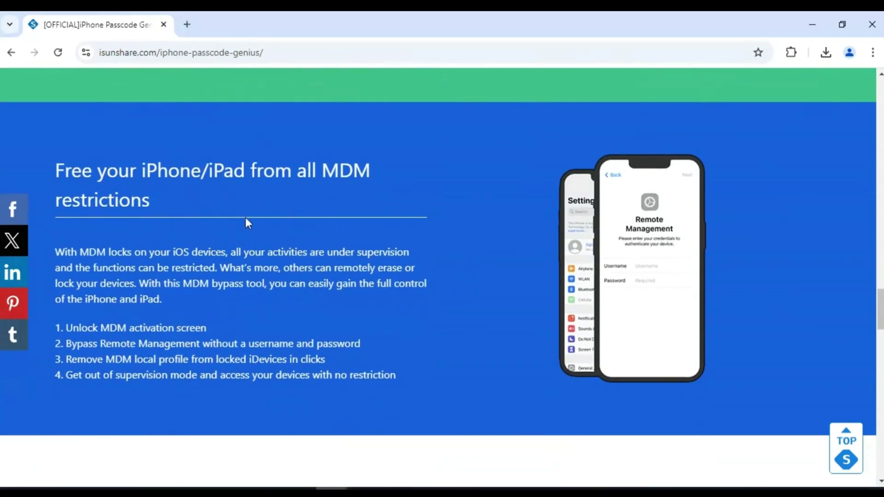
scroll(234, 248, down, 7)
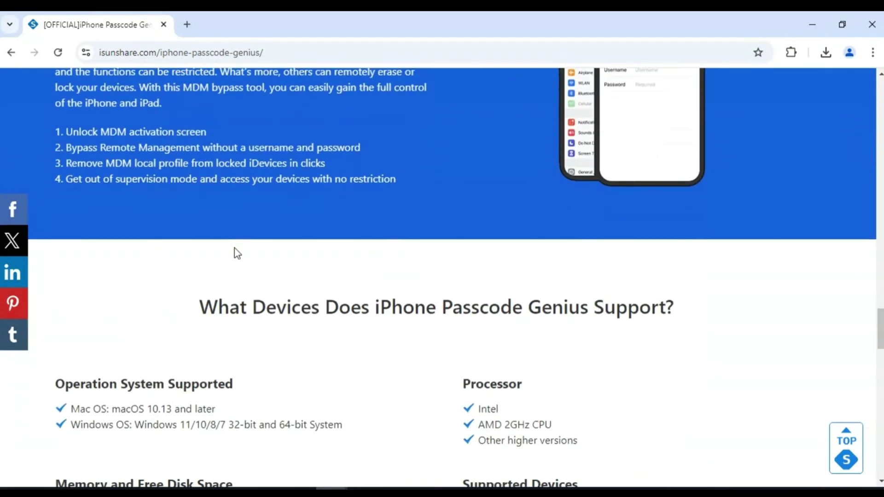
scroll(234, 248, down, 1)
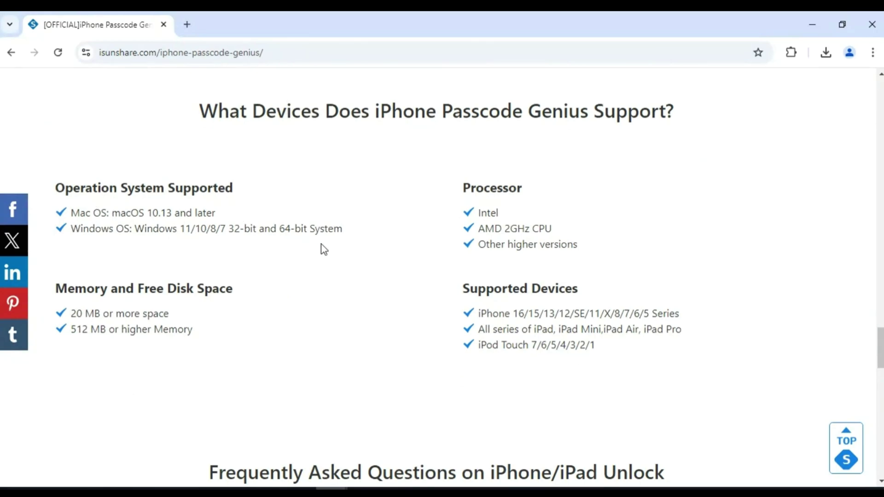
scroll(324, 271, down, 1)
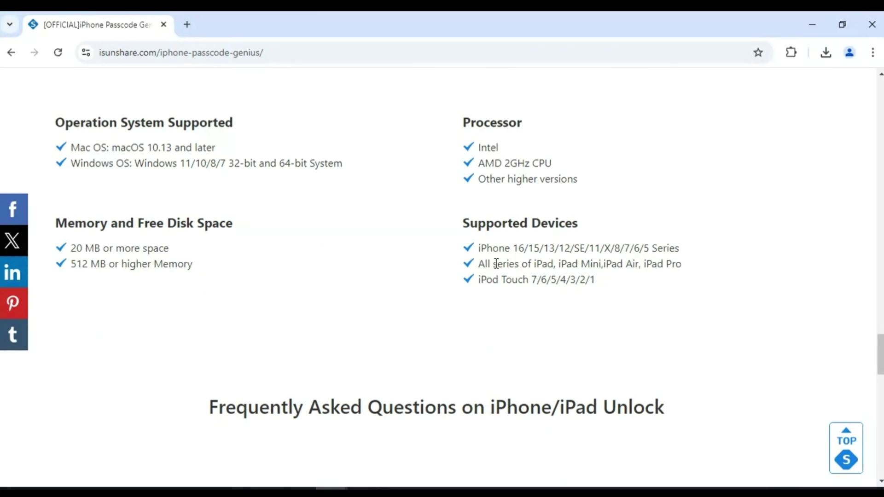
scroll(496, 263, down, 12)
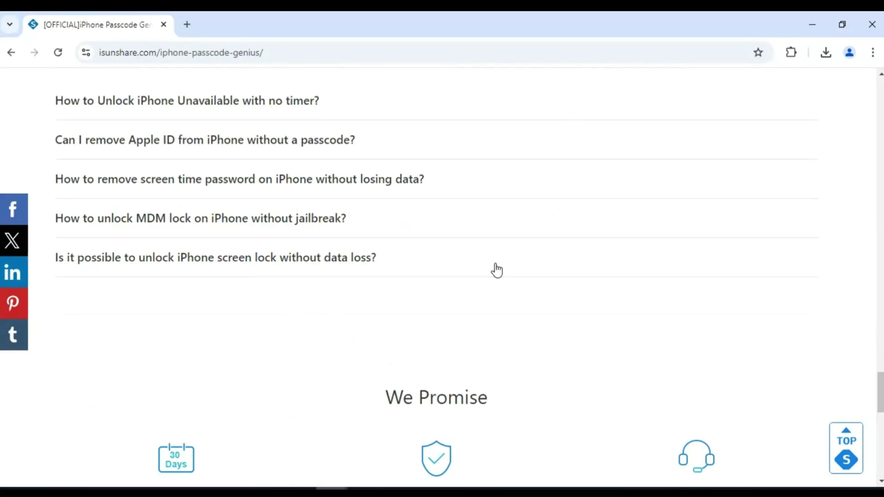
scroll(497, 268, up, 15)
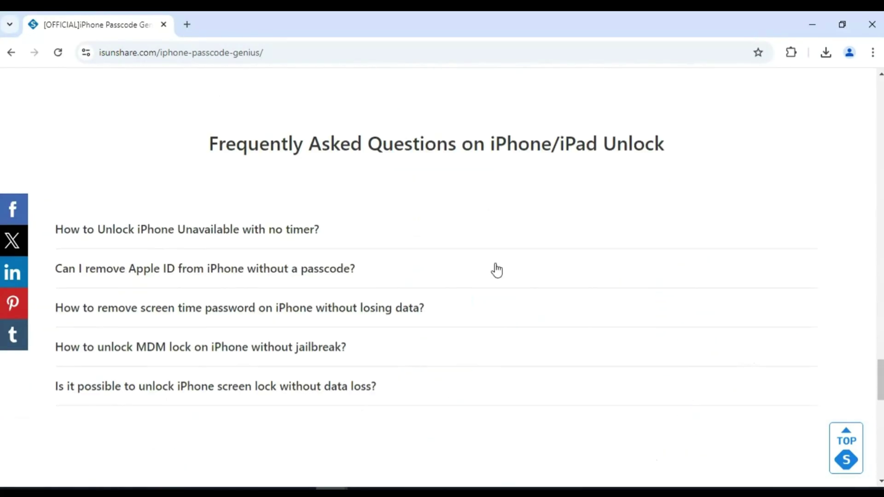
scroll(497, 264, up, 15)
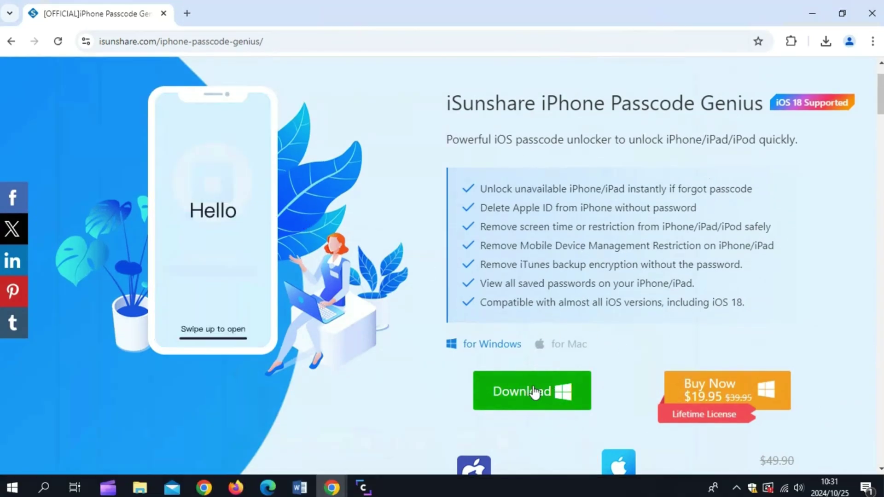
Download the Windows .exe and install version 4.1.6.8, with 'Visit our website' unticked.
click(535, 404)
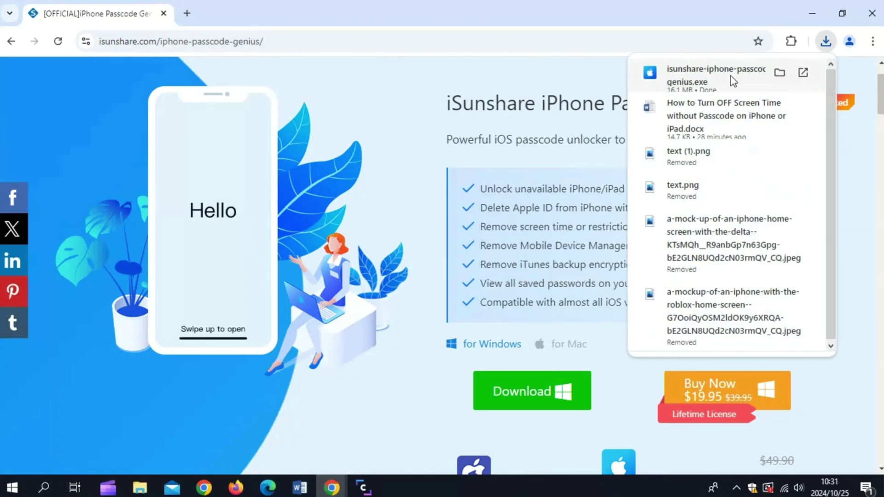
click(719, 82)
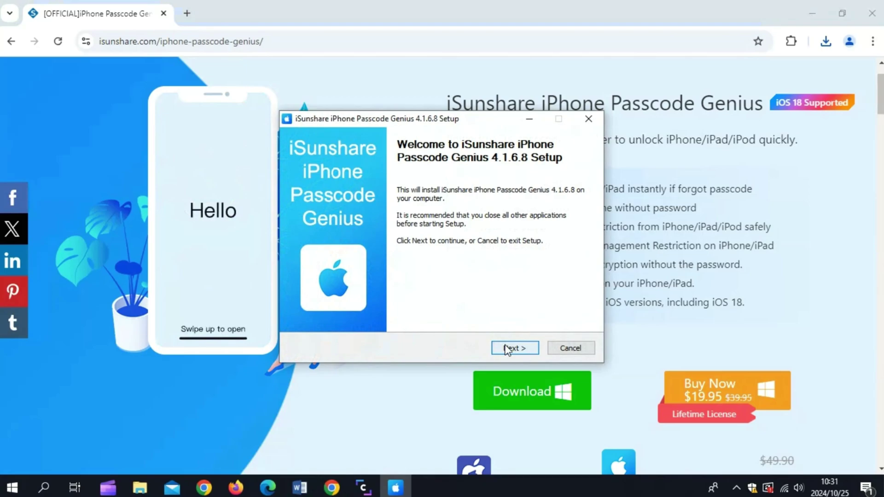
click(508, 349)
click(507, 346)
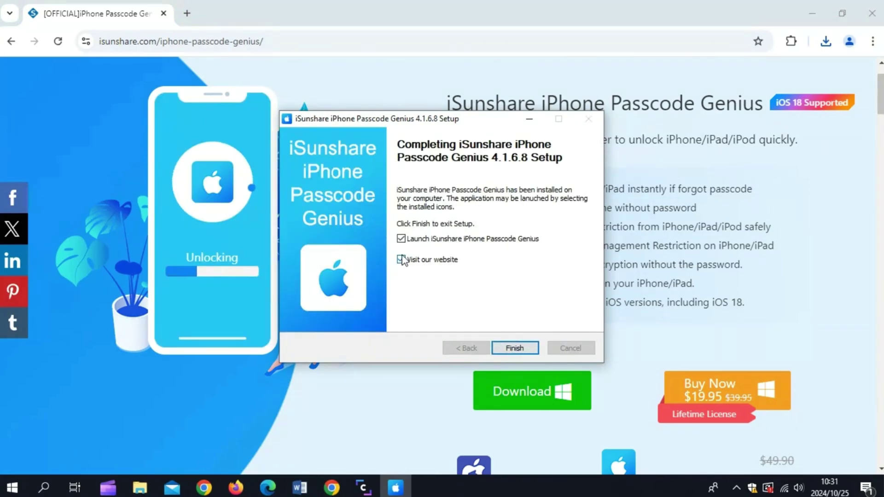
click(402, 259)
click(515, 348)
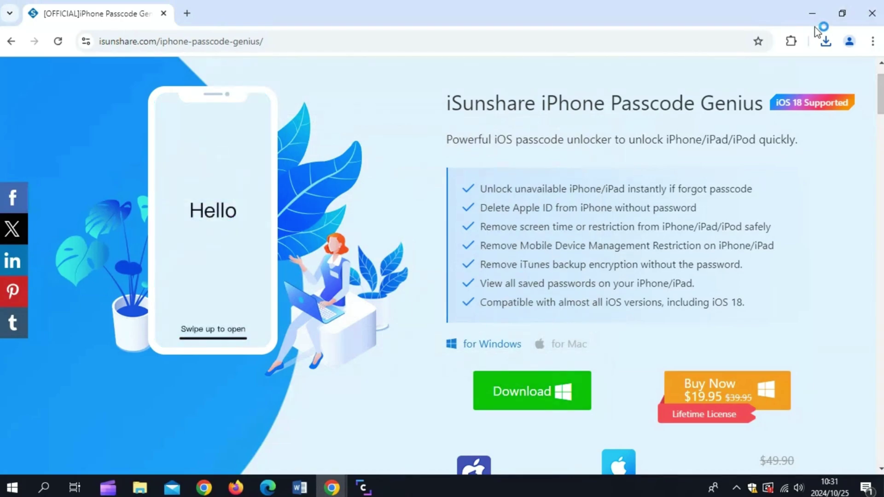
With Chrome minimized, check the app's registration entry and browse the $19.95 purchase page.
click(813, 13)
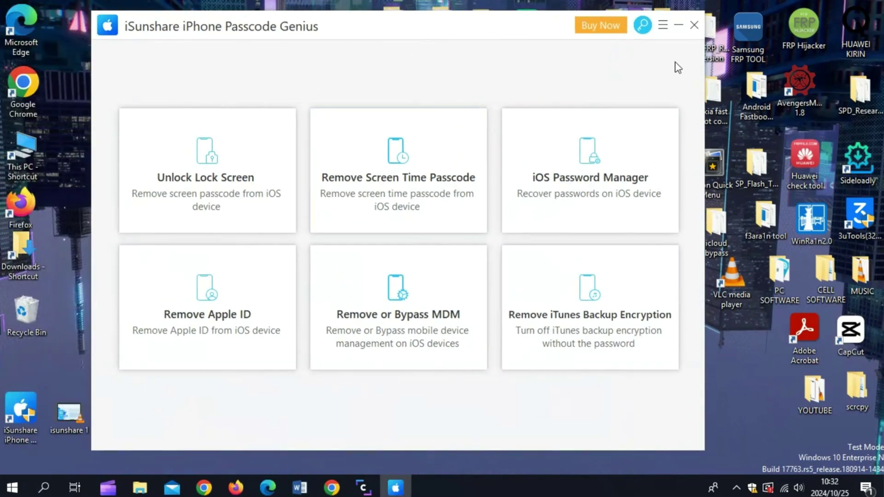
click(642, 26)
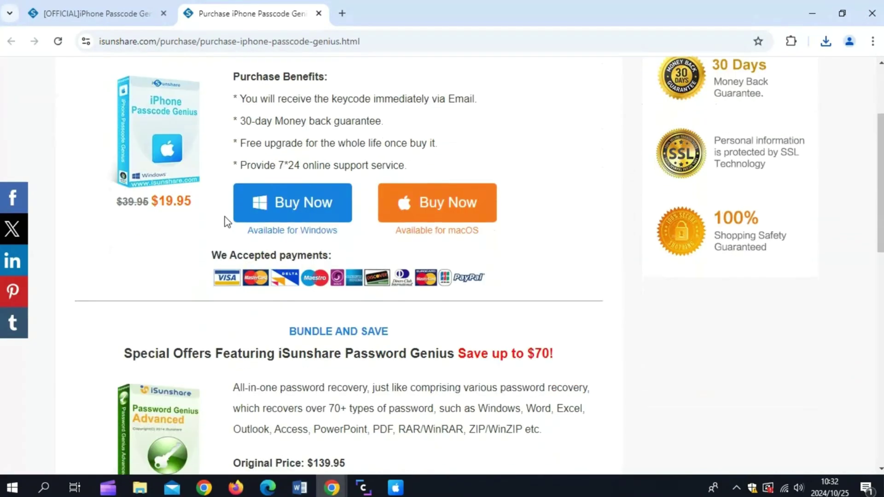
scroll(258, 124, up, 3)
scroll(192, 192, down, 6)
scroll(258, 198, down, 4)
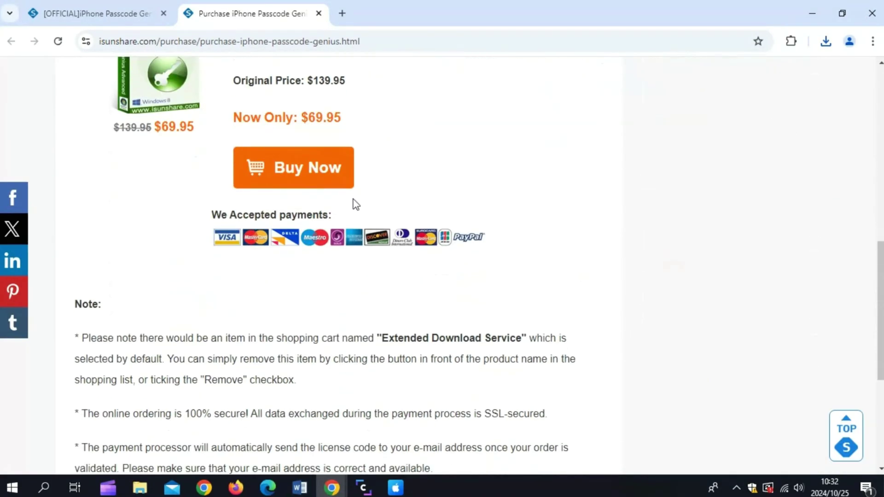
scroll(300, 204, up, 10)
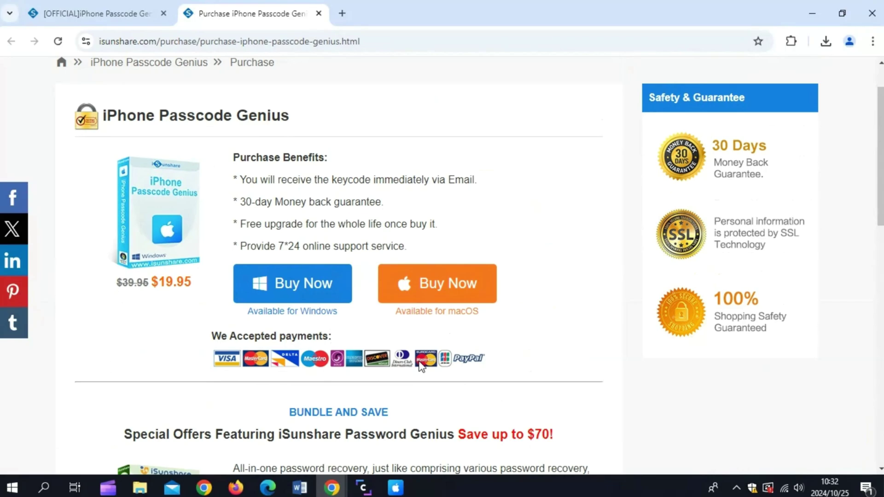
scroll(295, 277, down, 4)
scroll(276, 263, up, 6)
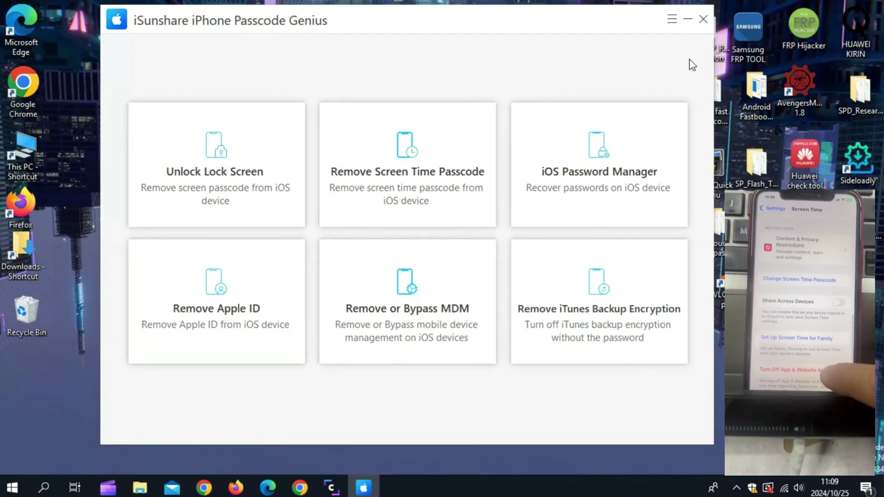
Run Remove Screen Time Passcode on the iPhone XR until it succeeds, then click Done.
click(394, 183)
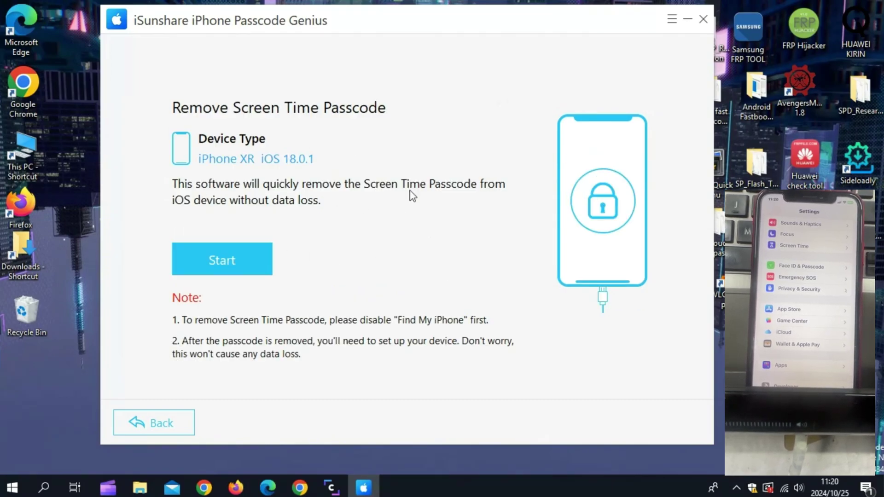
click(250, 266)
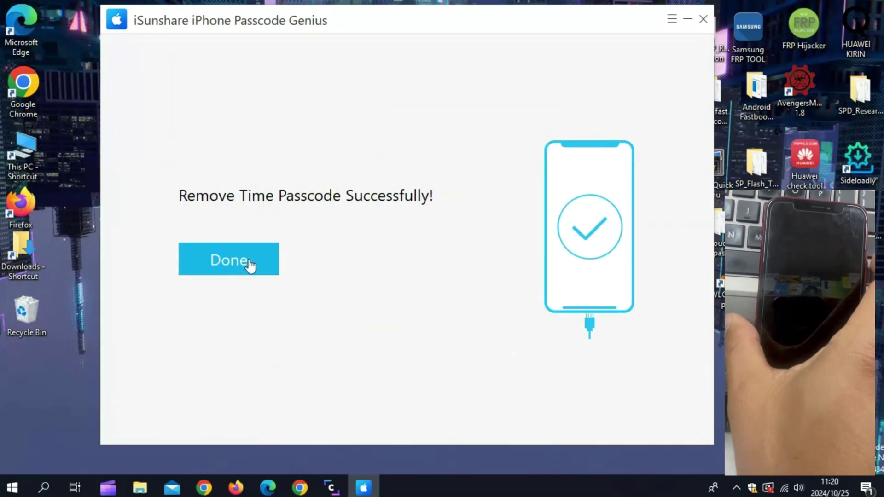
click(250, 266)
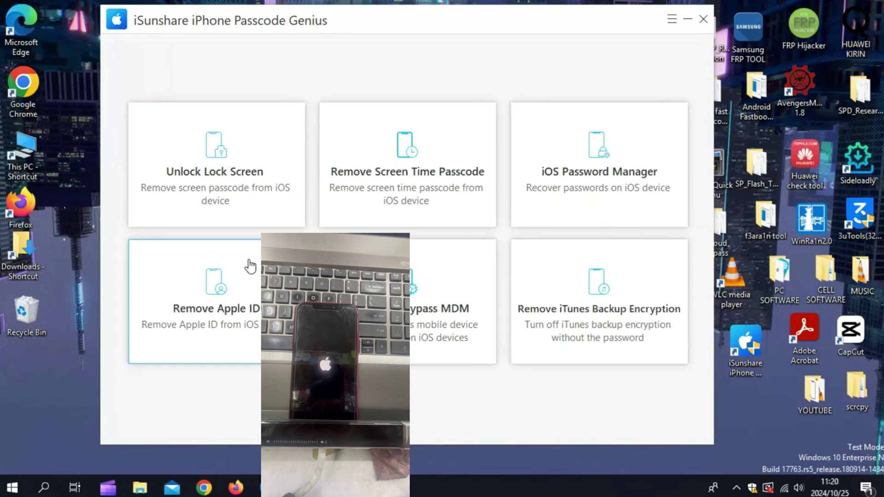
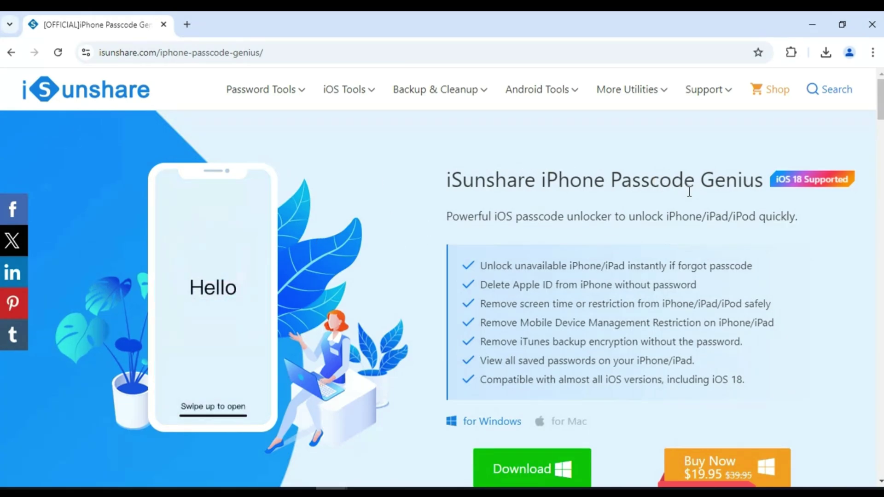
Scroll the iPhone Passcode Genius page down to the Download, $19.95 Buy Now and $39.95 bundle buttons.
scroll(690, 191, down, 1)
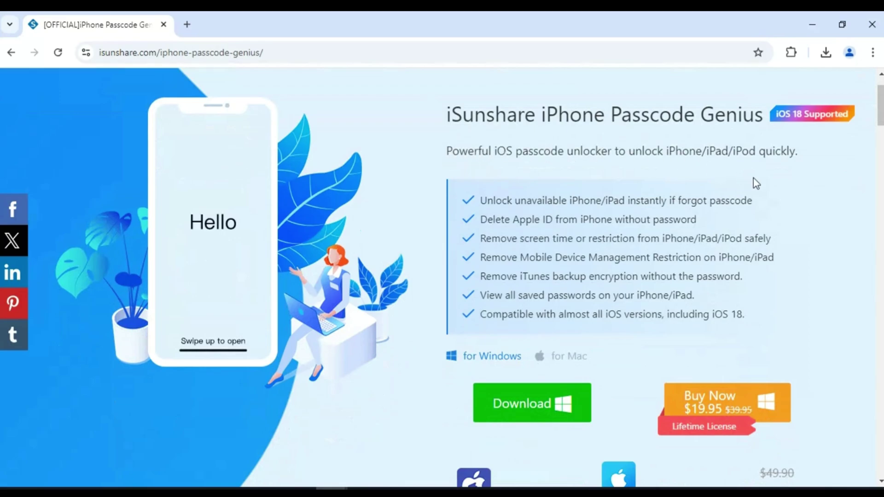
scroll(754, 180, down, 1)
scroll(754, 182, up, 1)
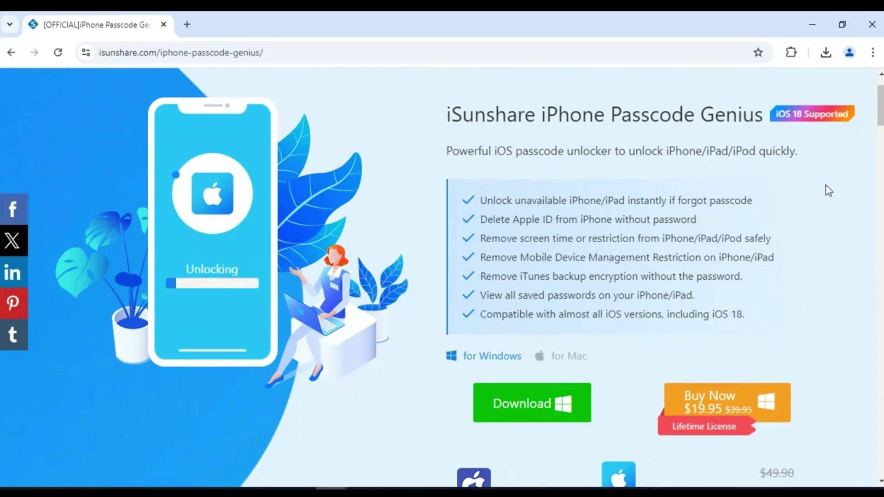
scroll(786, 207, down, 1)
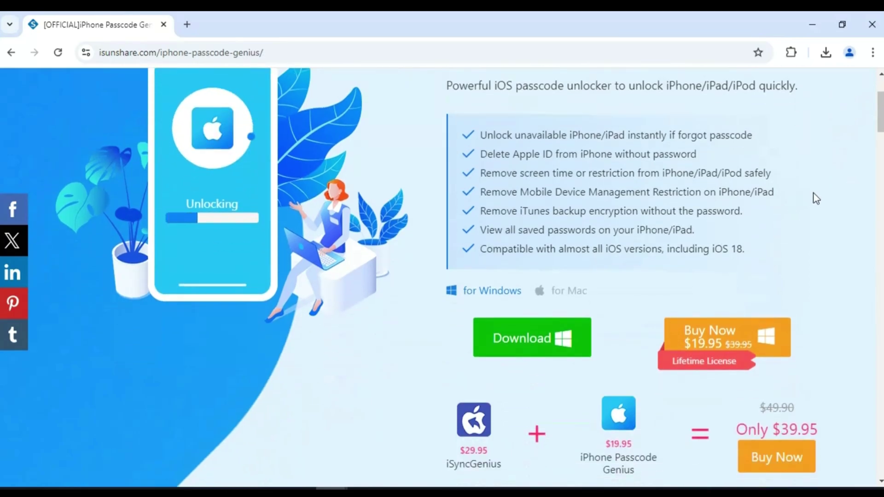